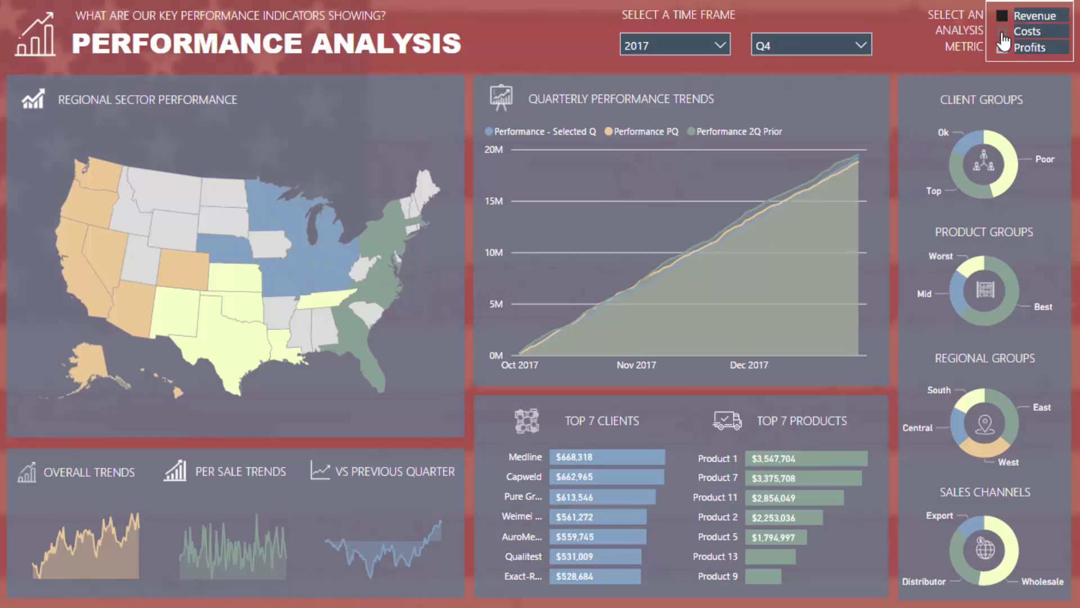
Cycle the metric slicer through Costs, Profits and Revenue, settle on Profits, and select the states map
{"action": "left_click", "coordinate": [1003, 33]}
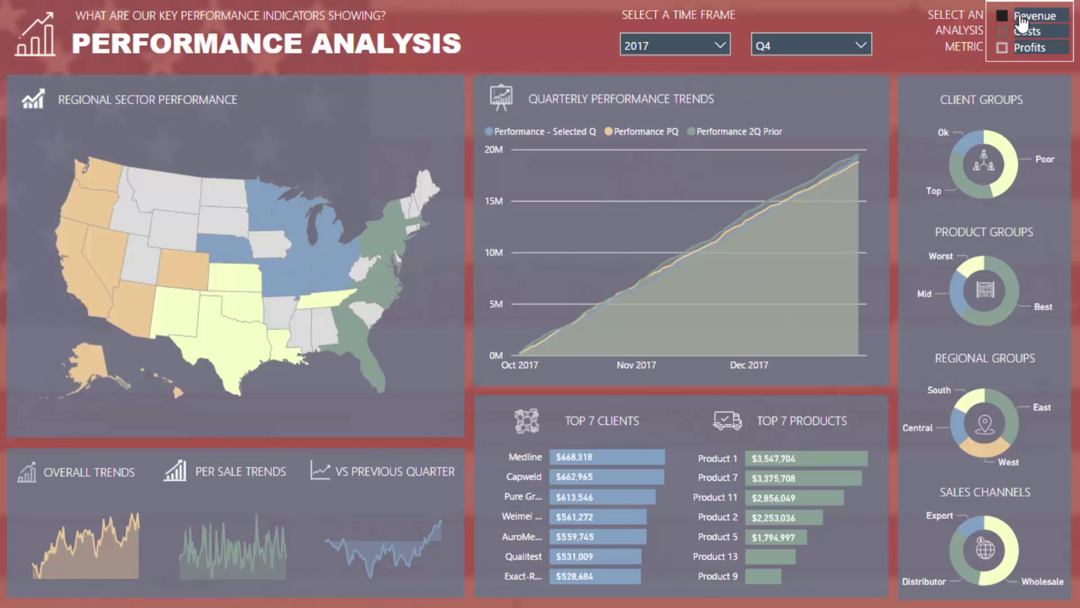
{"action": "left_click", "coordinate": [1002, 48]}
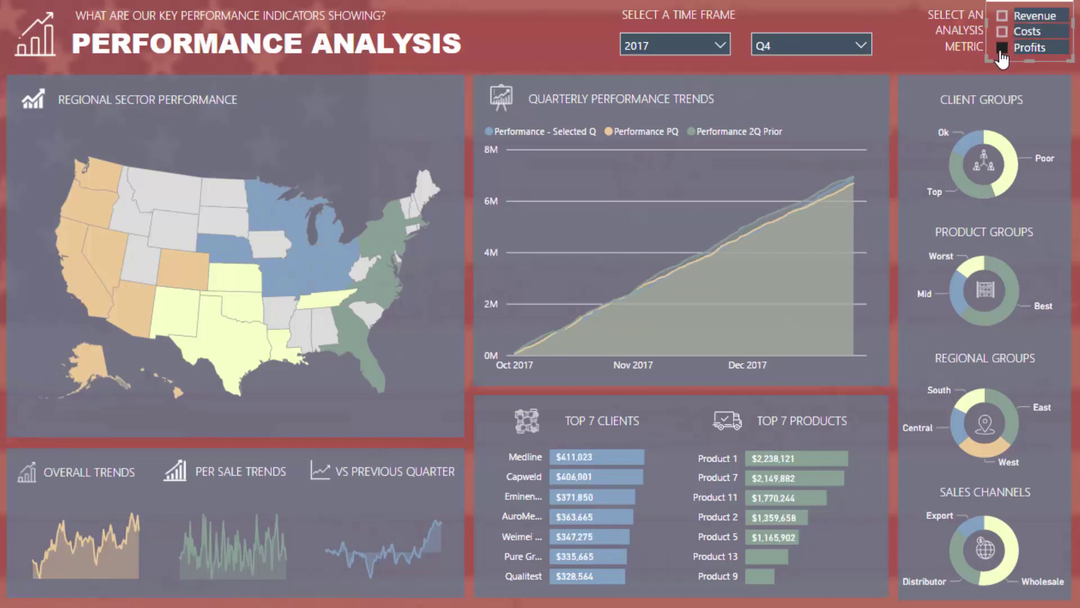
{"action": "left_click", "coordinate": [1003, 17]}
{"action": "left_click", "coordinate": [1003, 17]}
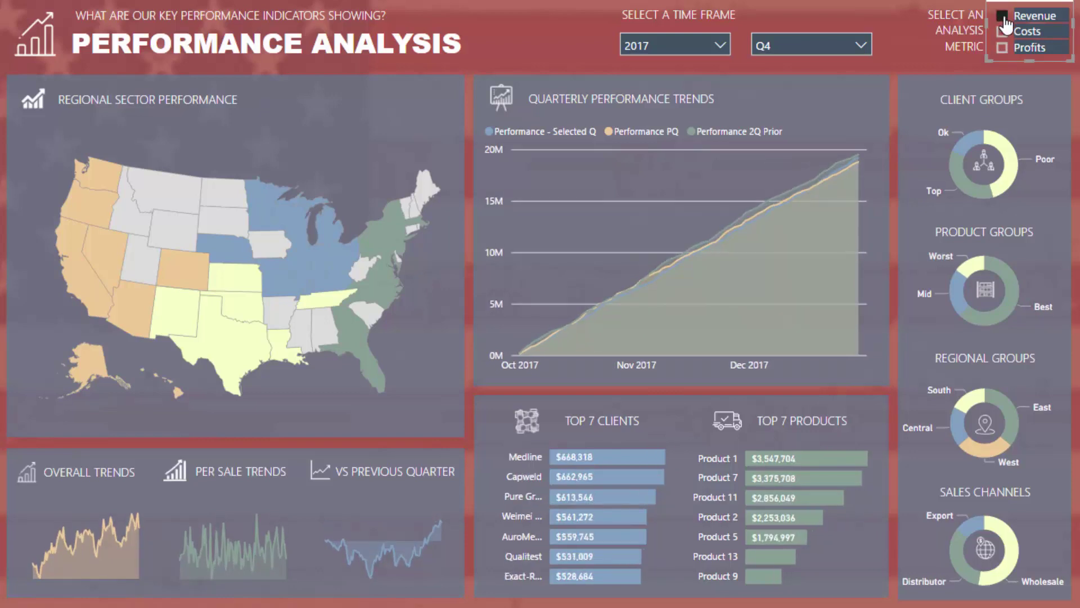
{"action": "left_click", "coordinate": [1002, 49]}
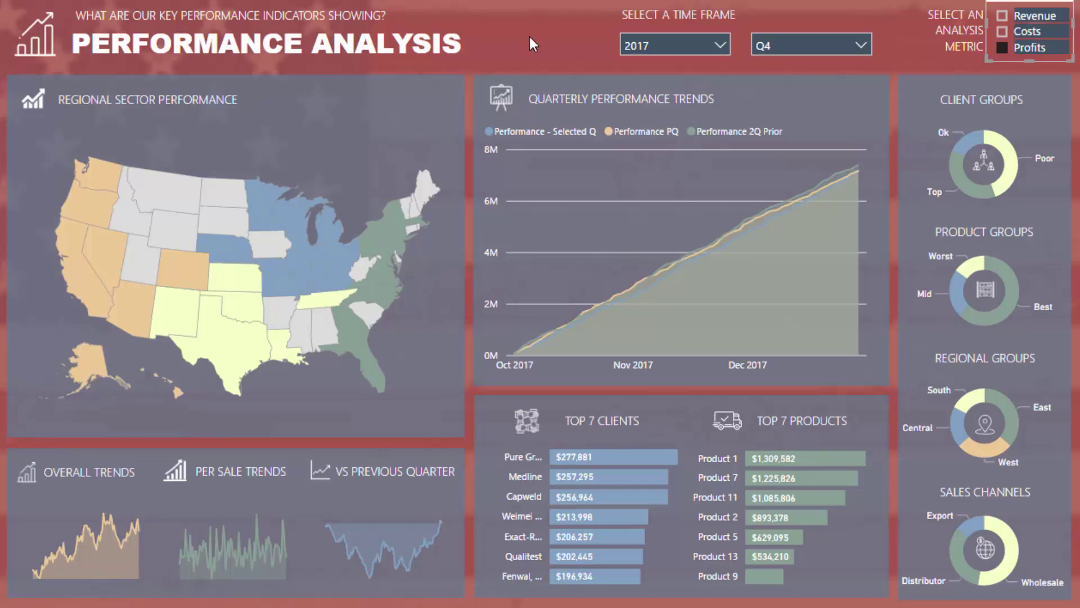
{"action": "left_click", "coordinate": [299, 140]}
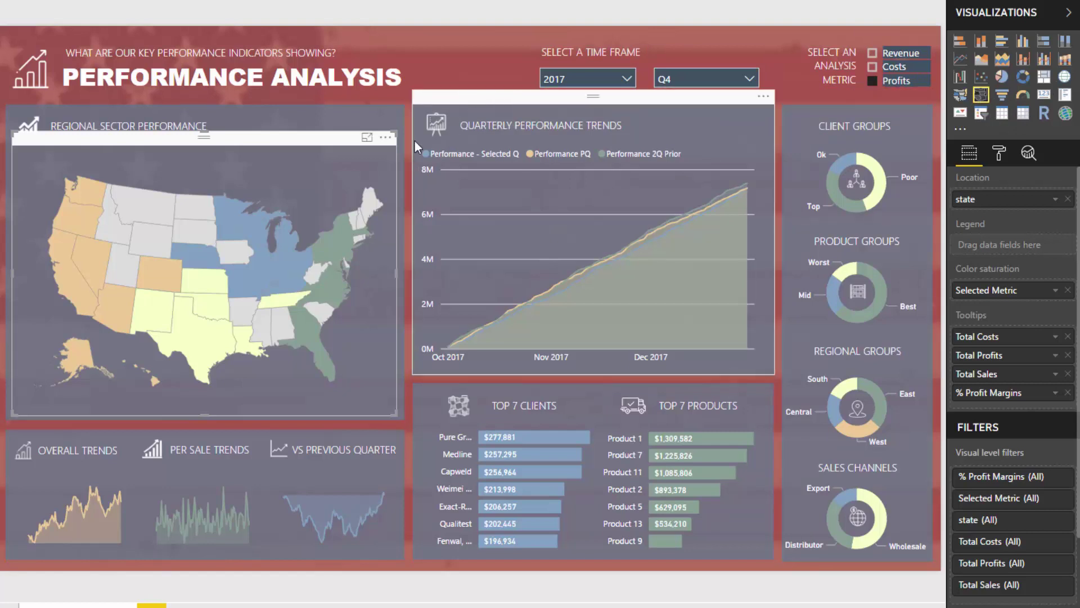
{"action": "left_click", "coordinate": [999, 158]}
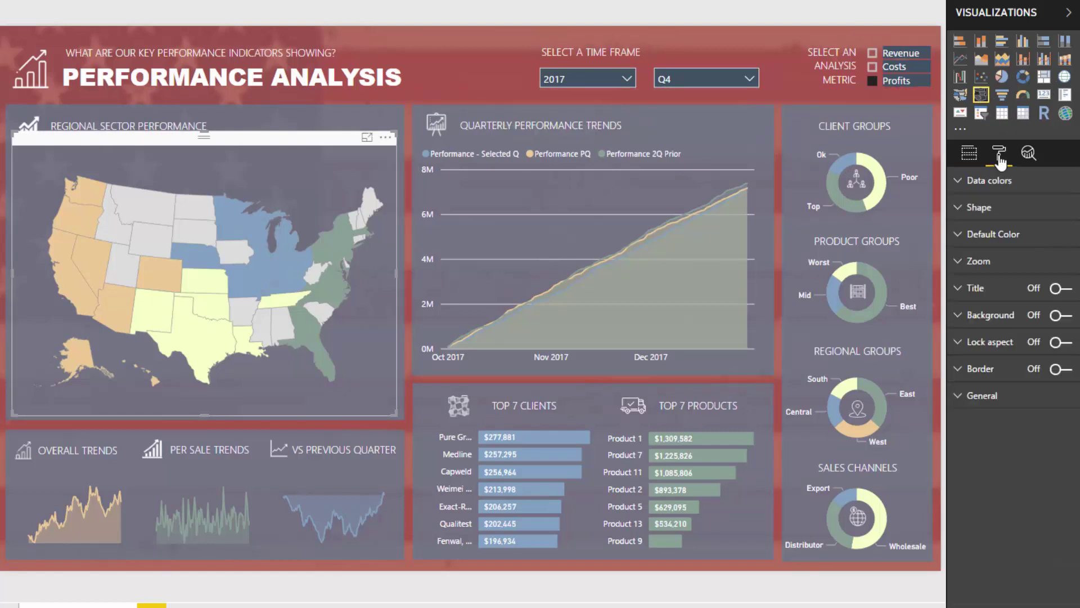
{"action": "left_click", "coordinate": [958, 207]}
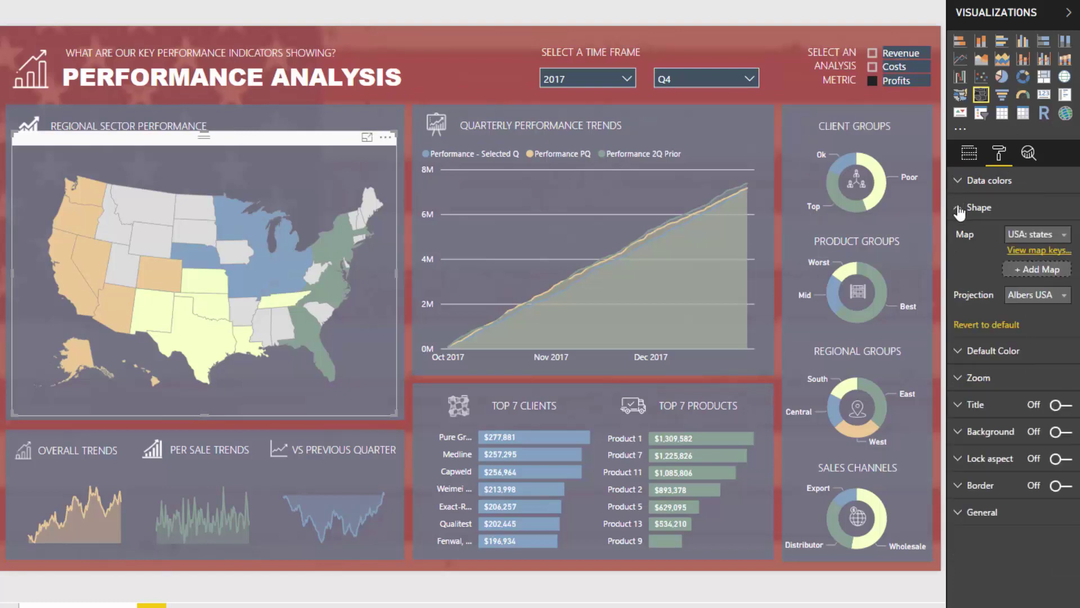
{"action": "left_click", "coordinate": [1048, 235]}
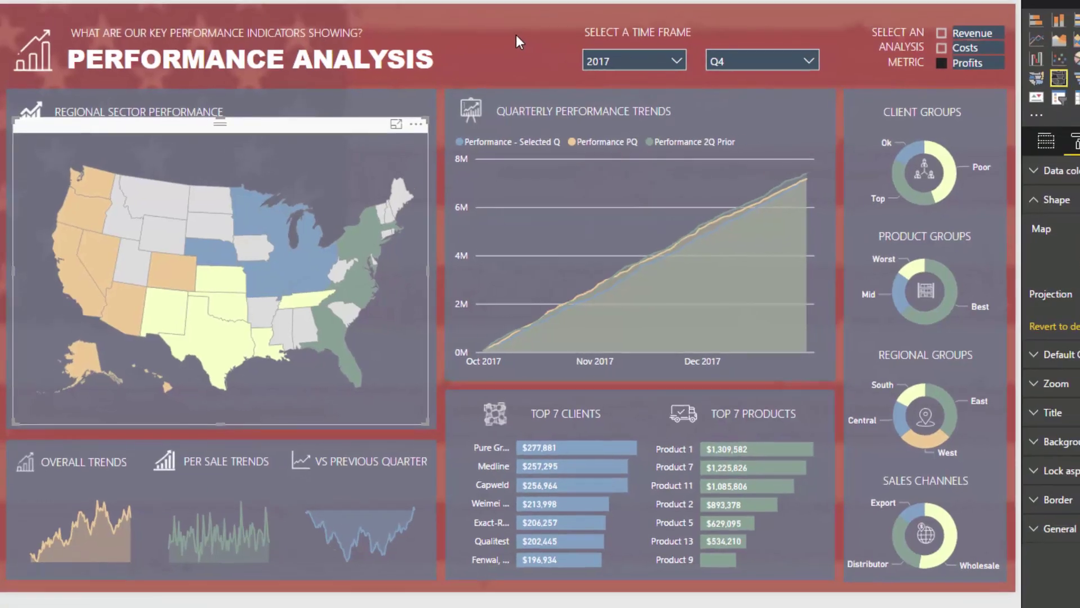
{"action": "left_click", "coordinate": [1056, 235]}
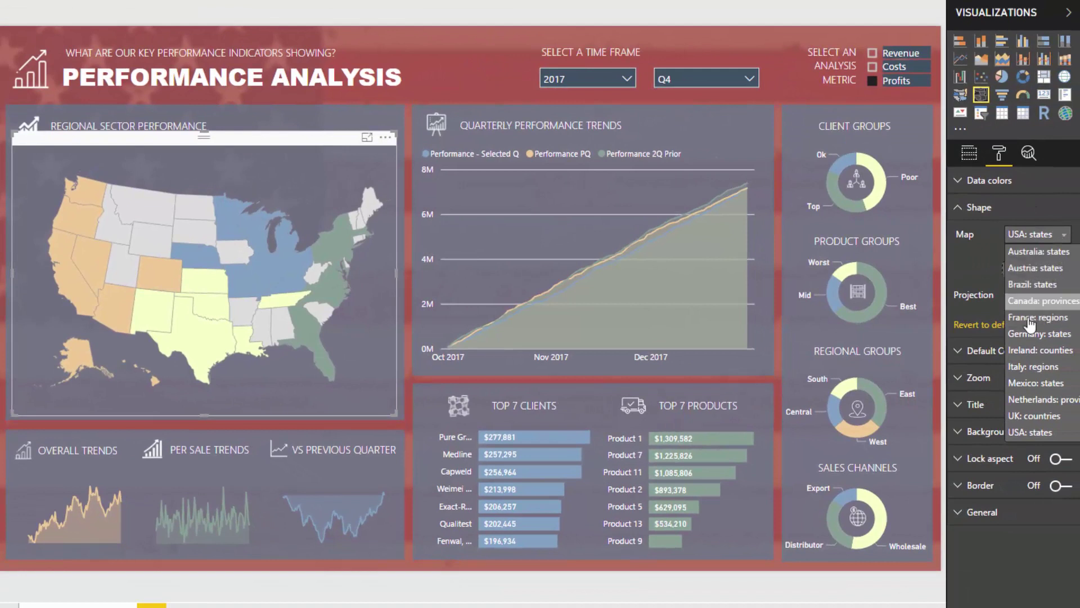
{"action": "left_click", "coordinate": [969, 153]}
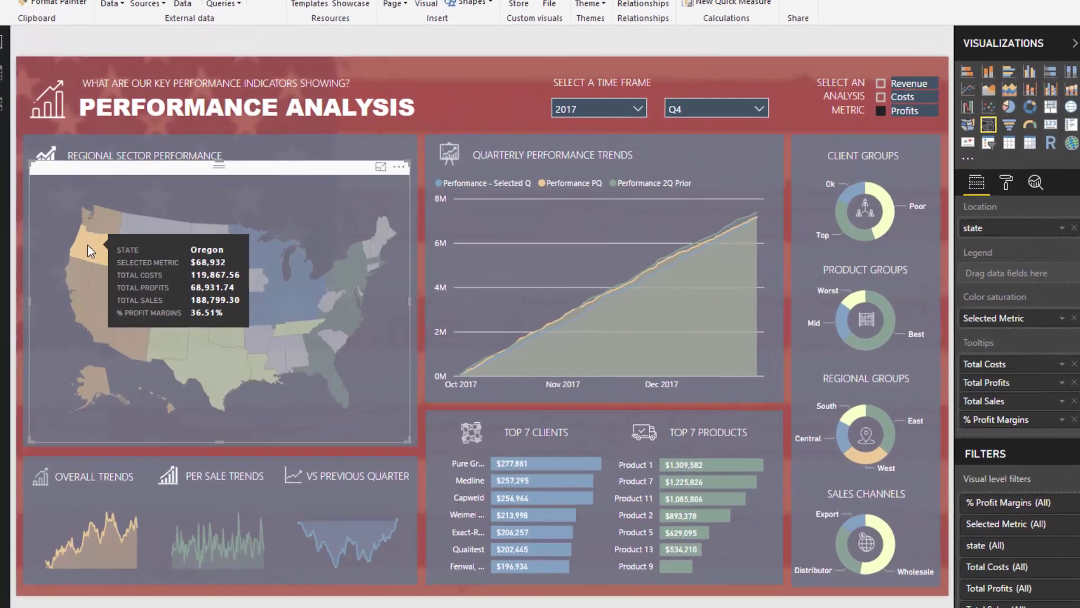
Cross-filter the report by Oregon, Nevada and New Mexico on the map, then clear the filter
{"action": "left_click", "coordinate": [93, 278]}
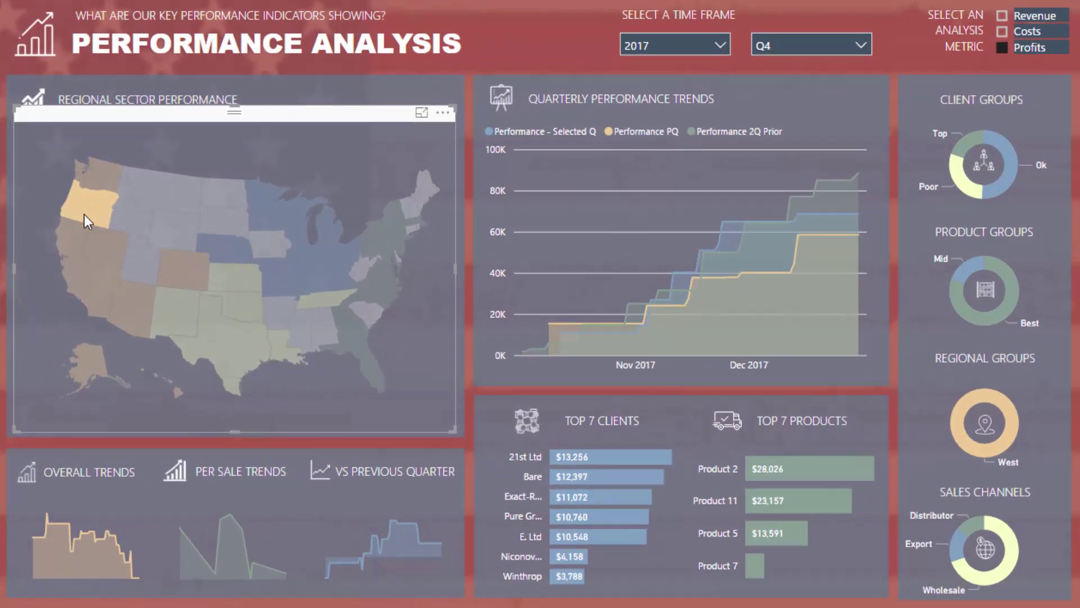
{"action": "left_click", "coordinate": [112, 270]}
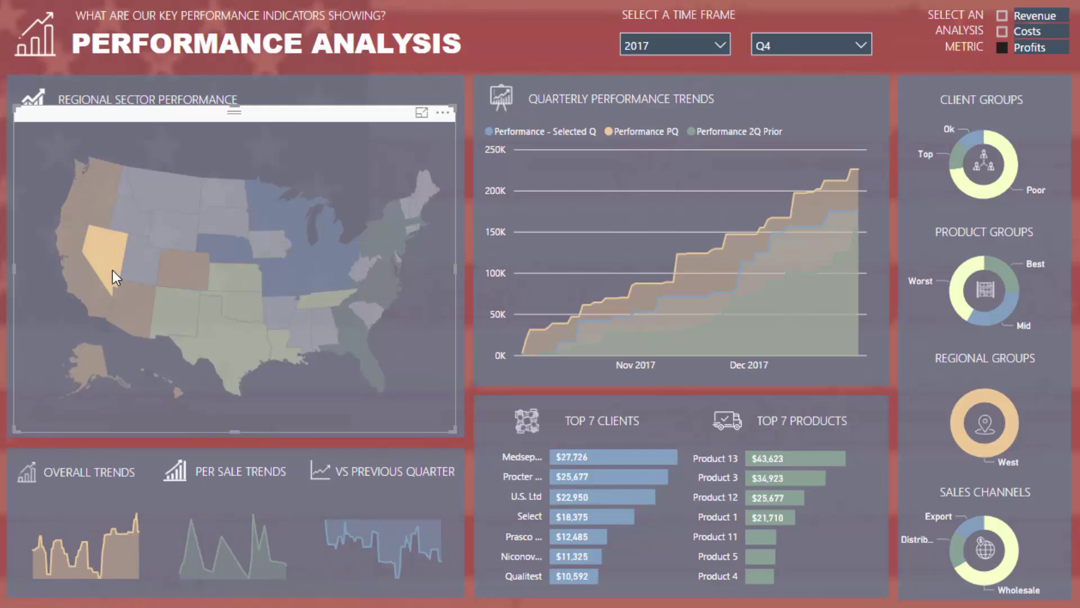
{"action": "left_click", "coordinate": [176, 306]}
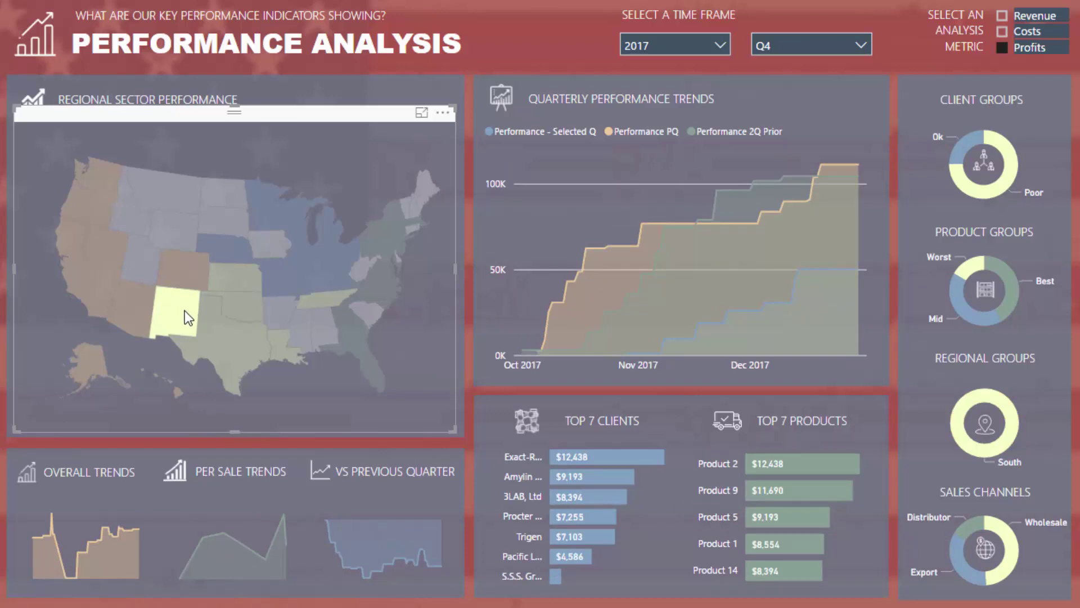
{"action": "left_click", "coordinate": [330, 336]}
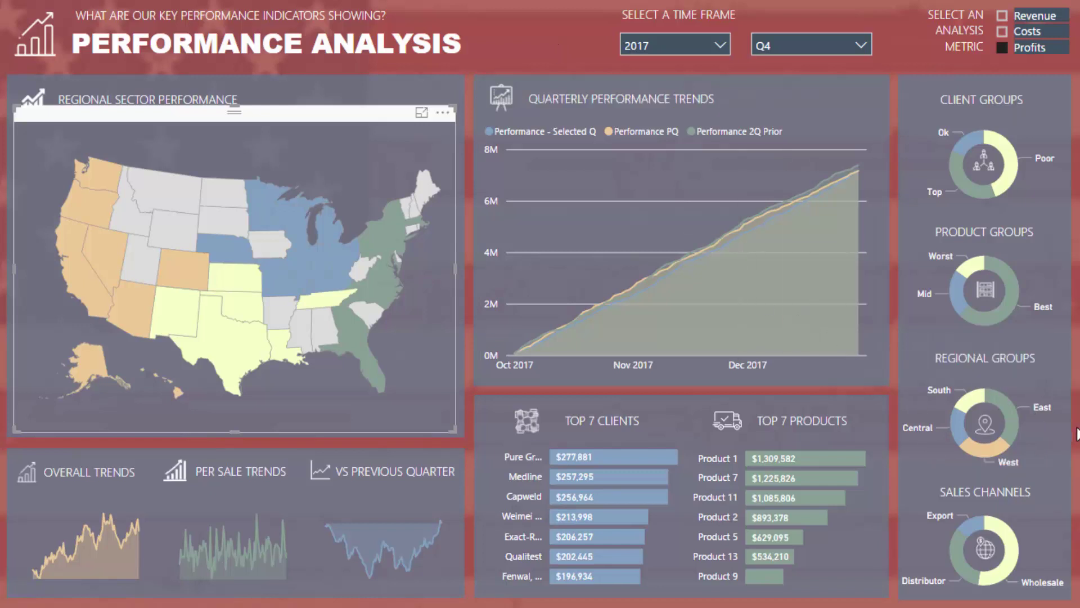
Filter the report by the Central, West and finally East regions in the Regional Groups donut
{"action": "left_click", "coordinate": [961, 426]}
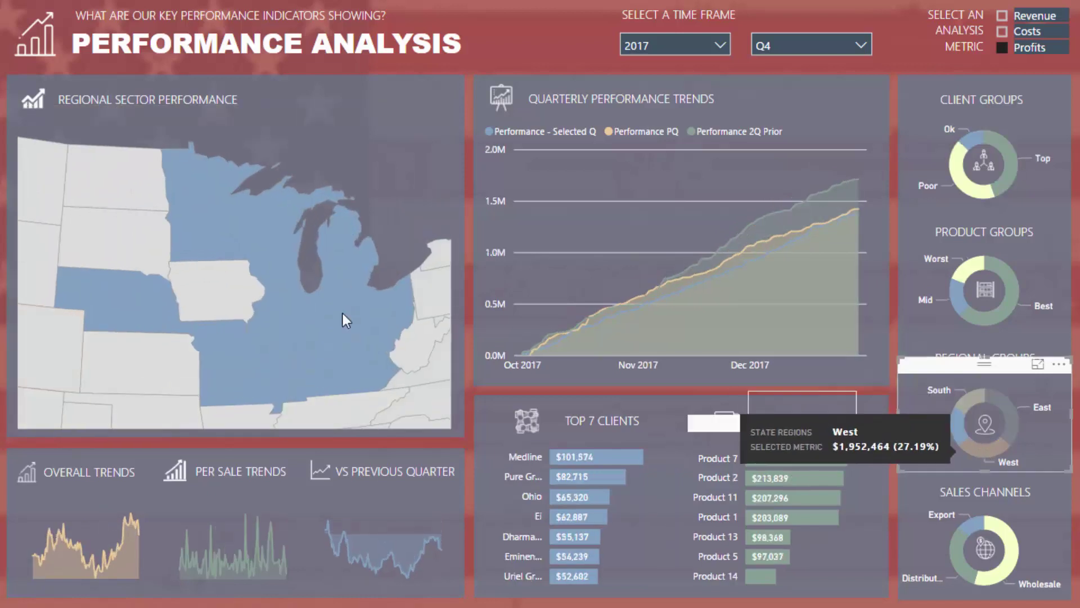
{"action": "mouse_move", "coordinate": [276, 237]}
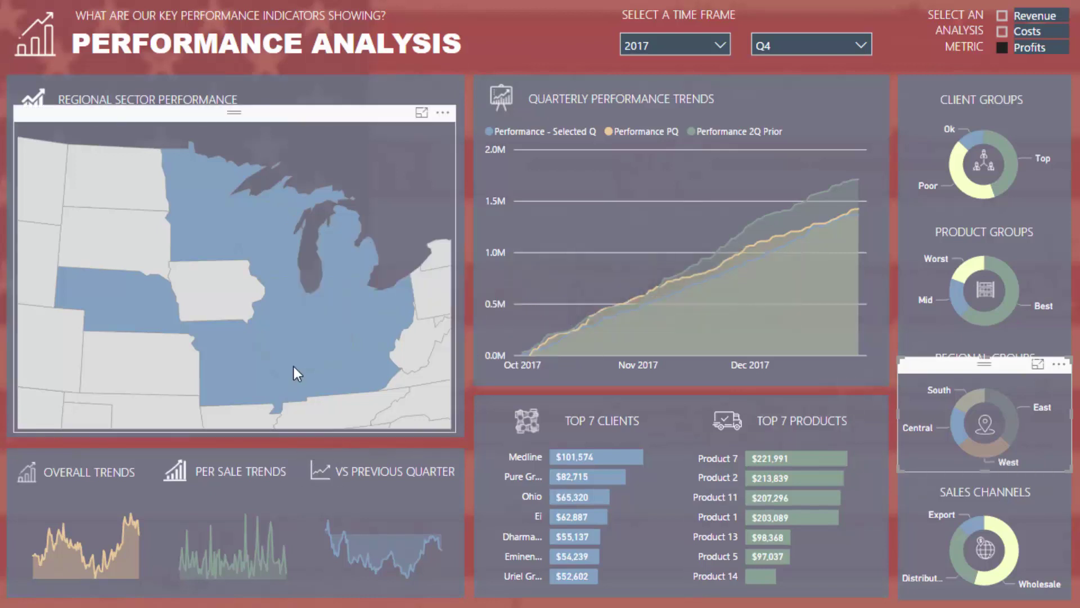
{"action": "left_click", "coordinate": [995, 453]}
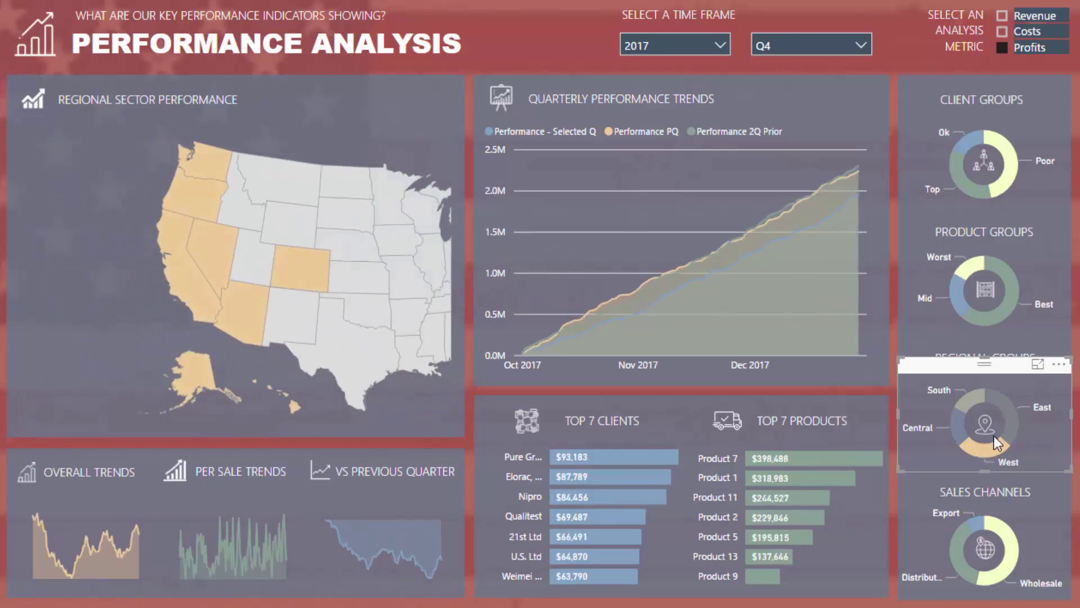
{"action": "left_click", "coordinate": [1009, 420]}
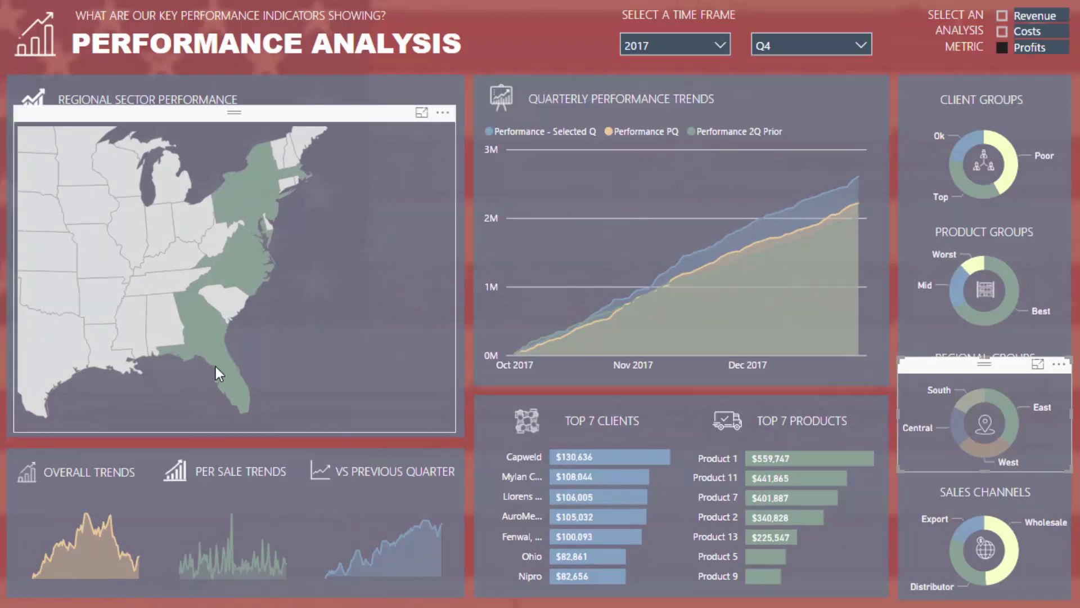
{"action": "mouse_move", "coordinate": [214, 366]}
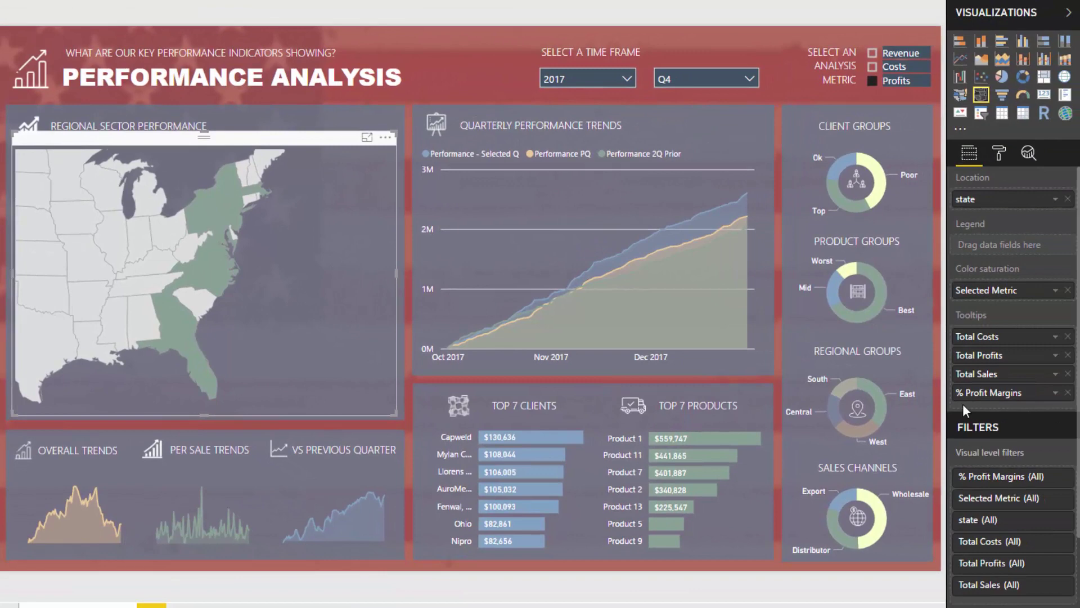
View the states map in Focus mode, return to the report, and show the map's Format settings
{"action": "left_click", "coordinate": [387, 138]}
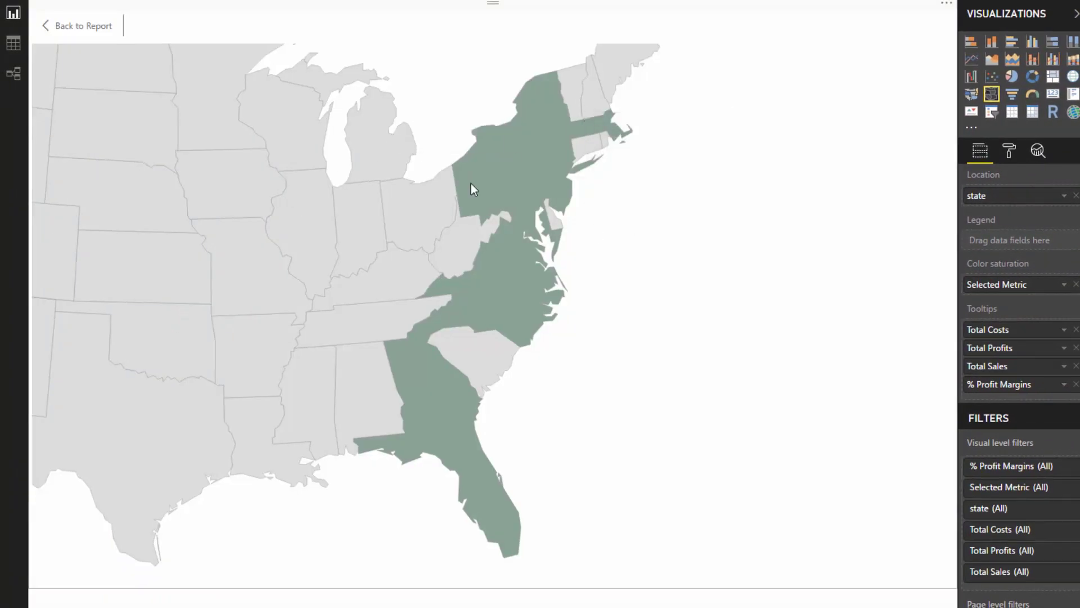
{"action": "left_click", "coordinate": [92, 28]}
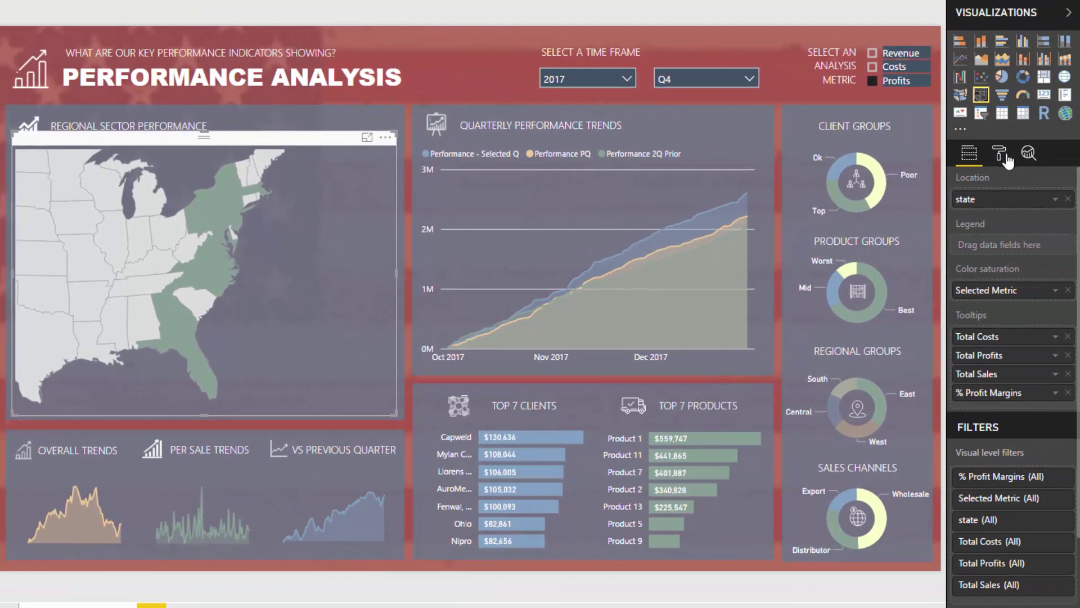
{"action": "left_click", "coordinate": [1006, 159]}
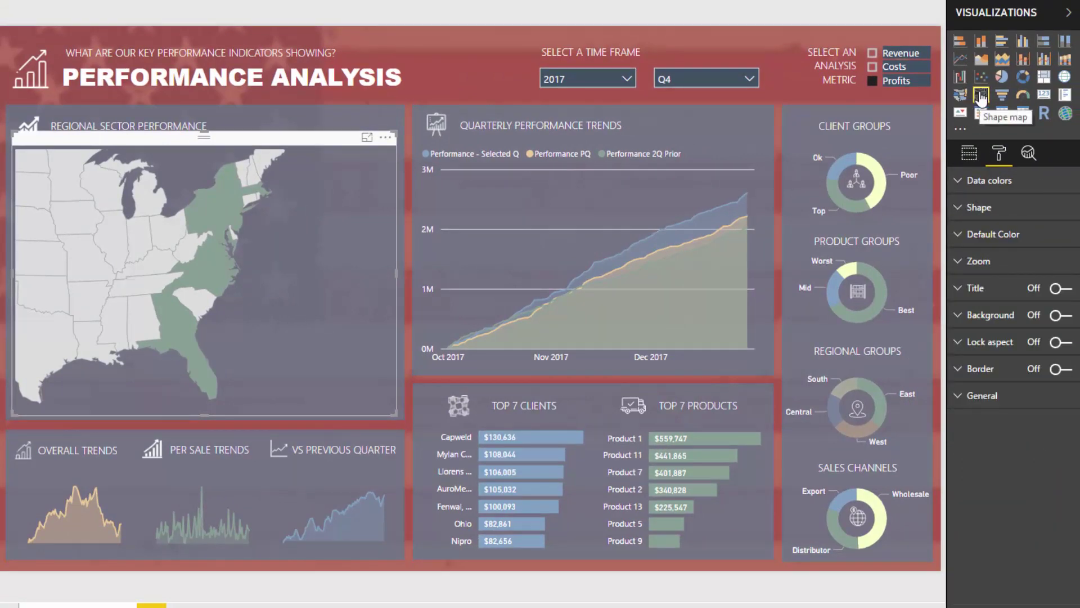
Try the Mercator projection in Shape settings, then reset the projection to Albers USA
{"action": "left_click", "coordinate": [963, 212]}
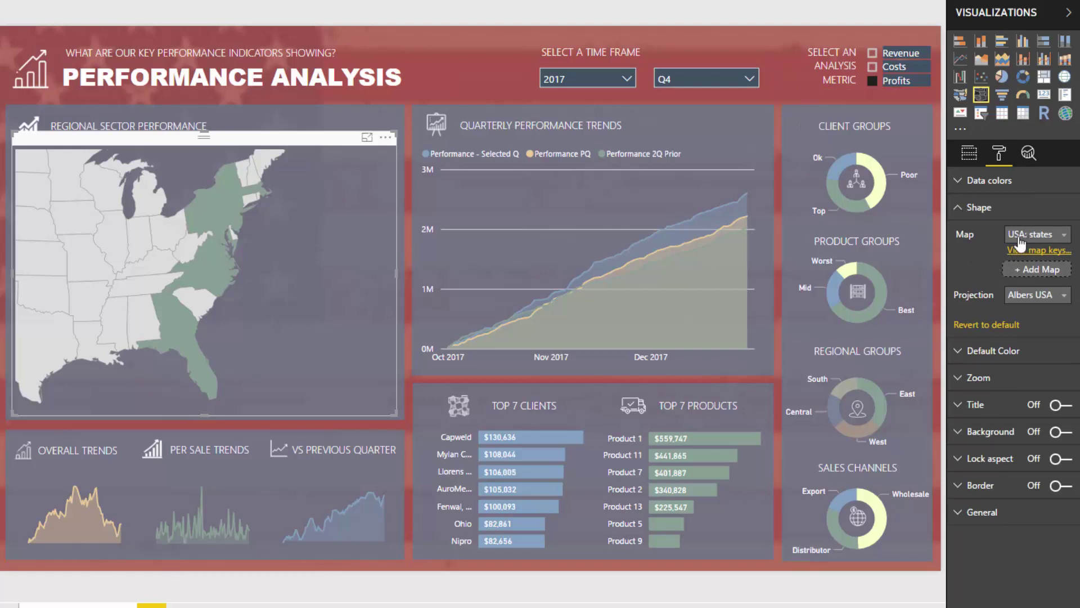
{"action": "left_click", "coordinate": [1064, 296]}
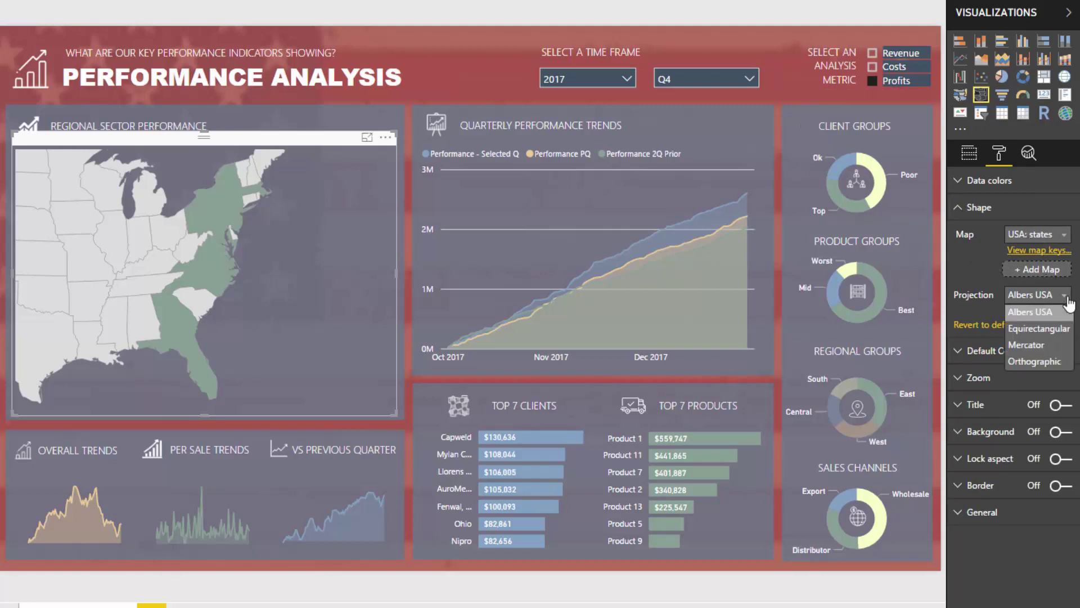
{"action": "left_click", "coordinate": [1040, 345]}
{"action": "left_click", "coordinate": [1064, 295]}
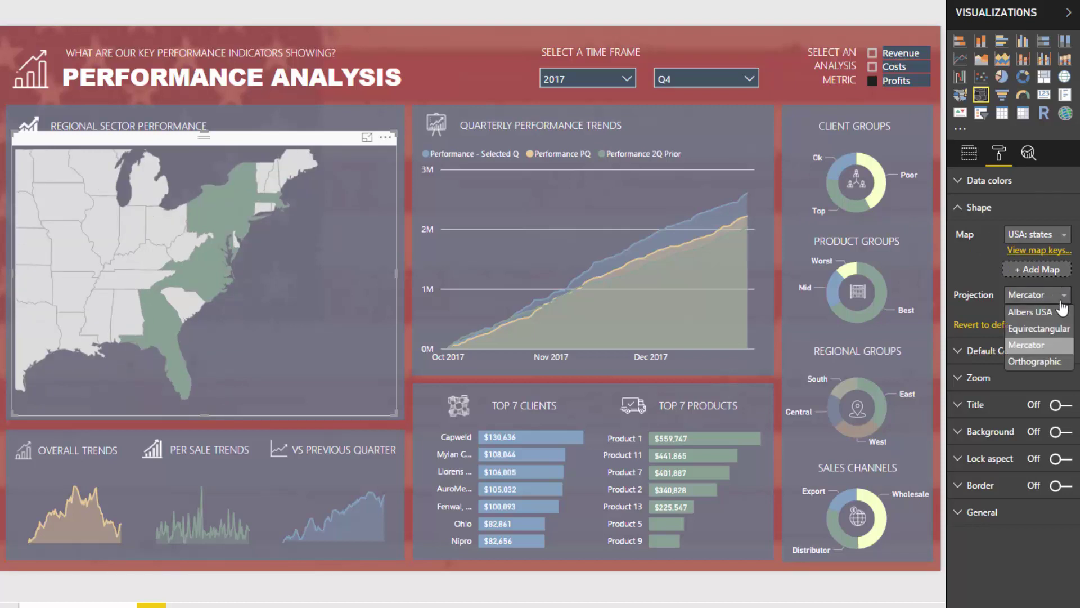
{"action": "left_click", "coordinate": [1060, 308]}
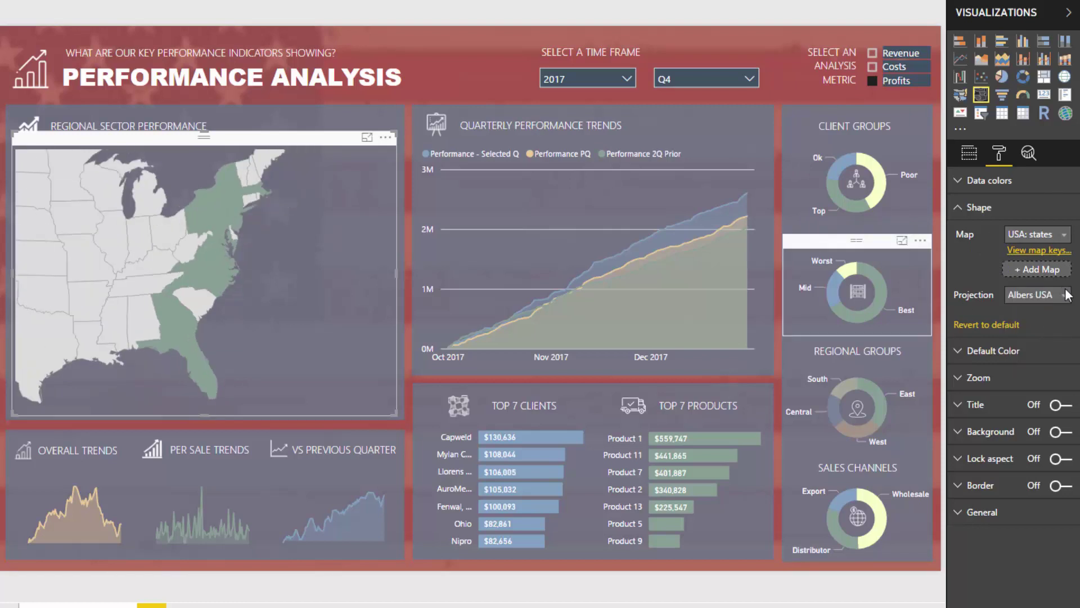
Enable map Zoom, widen the formatting pane, and convert the visual into a bubble Map
{"action": "left_click", "coordinate": [963, 378]}
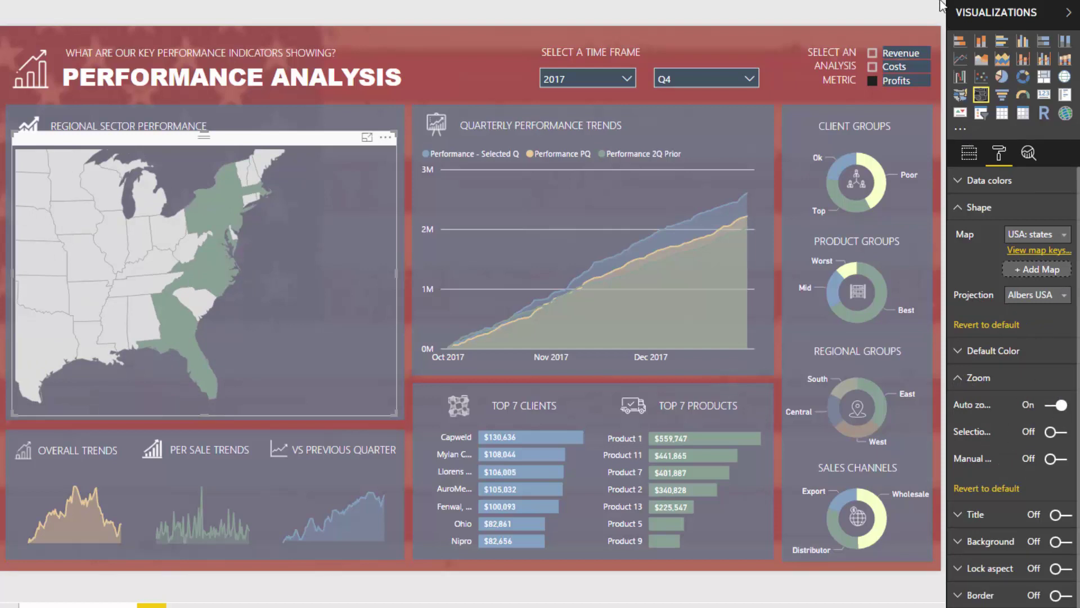
{"action": "left_click_drag", "start_coordinate": [949, 10], "coordinate": [867, 26]}
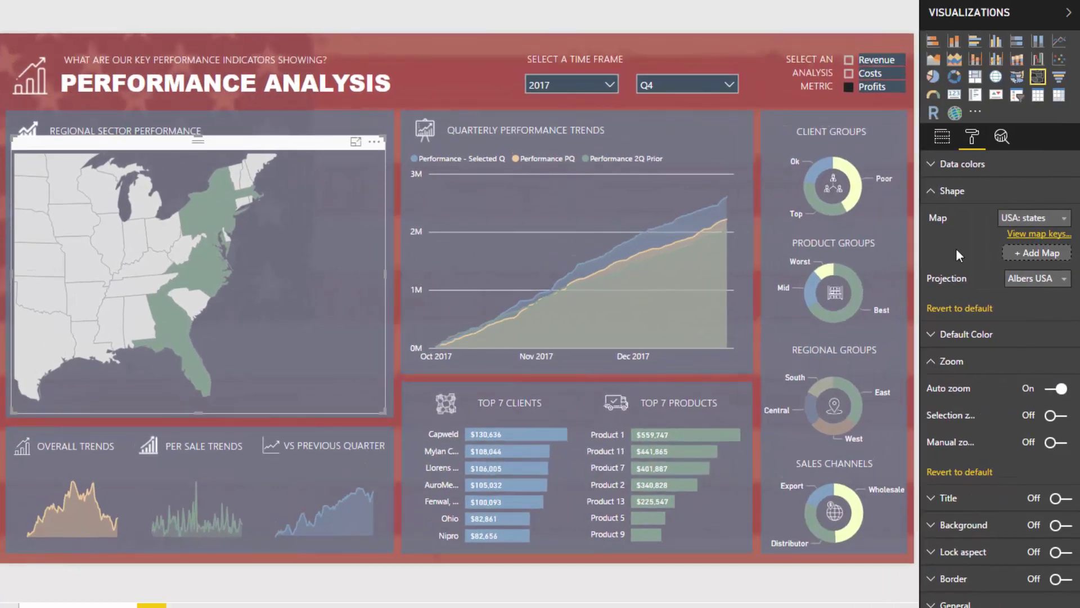
{"action": "left_click", "coordinate": [936, 192]}
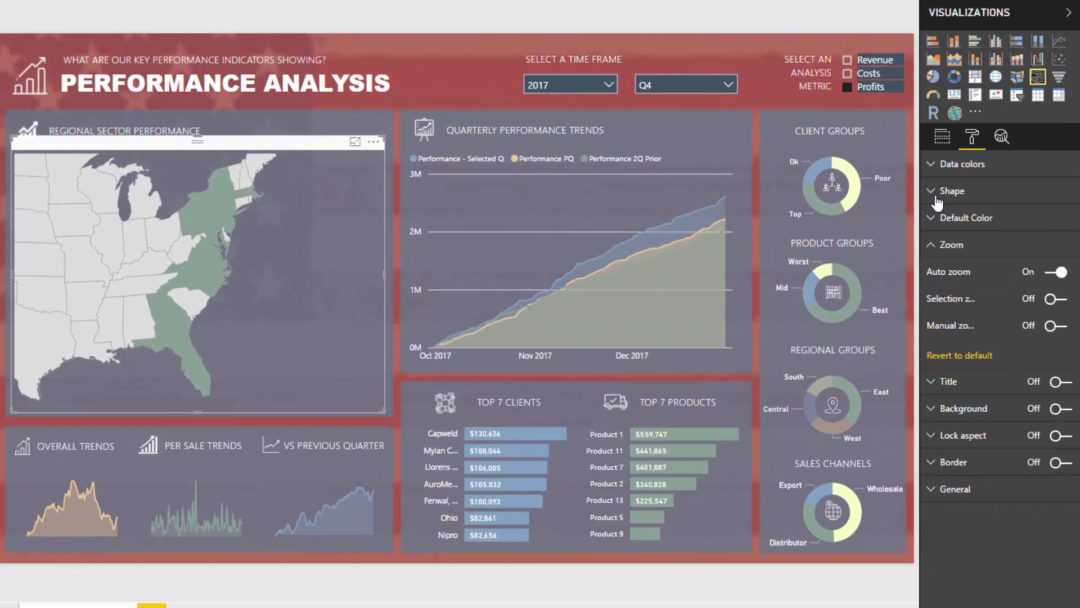
{"action": "left_click", "coordinate": [934, 246]}
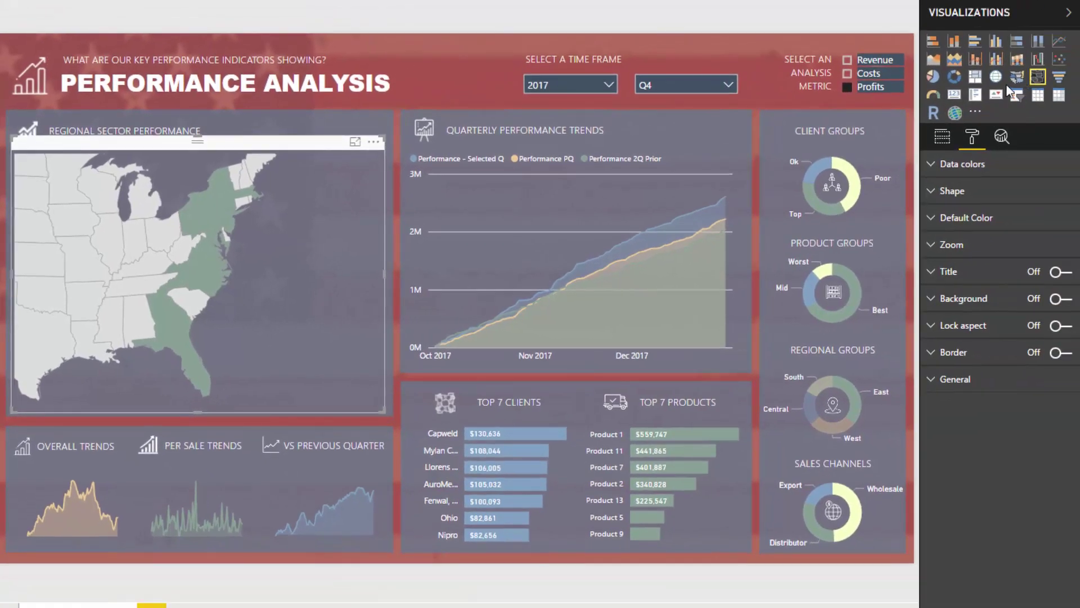
{"action": "left_click", "coordinate": [996, 77]}
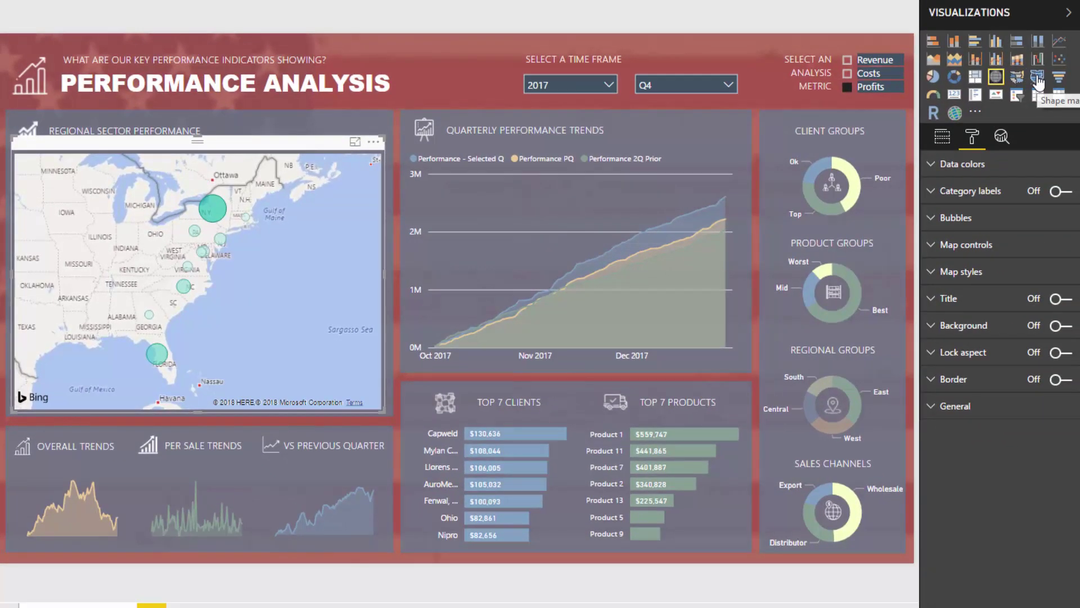
Convert the bubble map back to a Shape map and deselect the visual
{"action": "left_click", "coordinate": [1038, 79]}
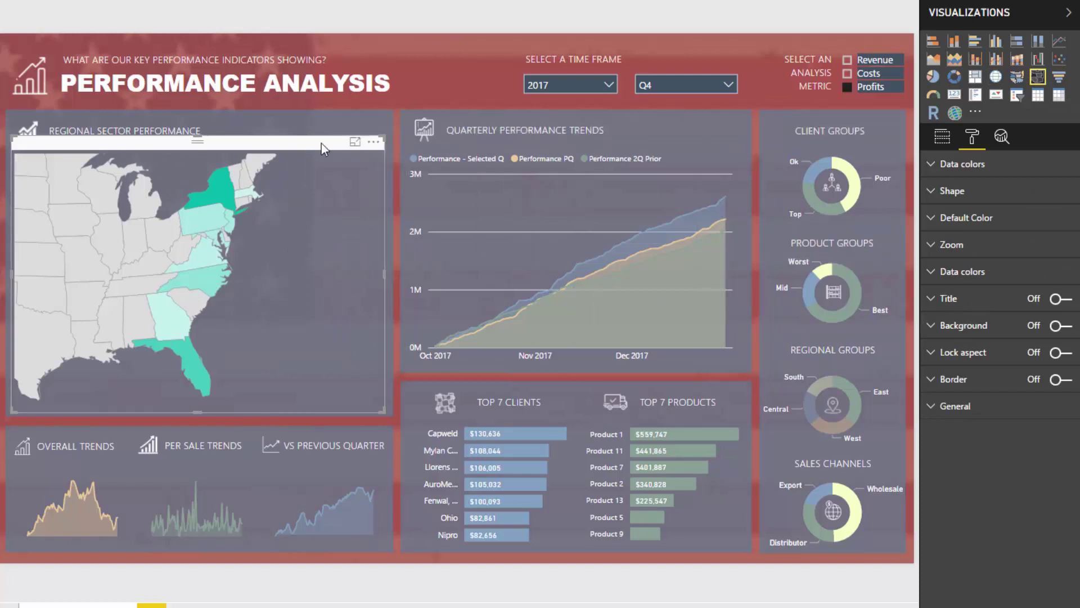
{"action": "mouse_move", "coordinate": [436, 181]}
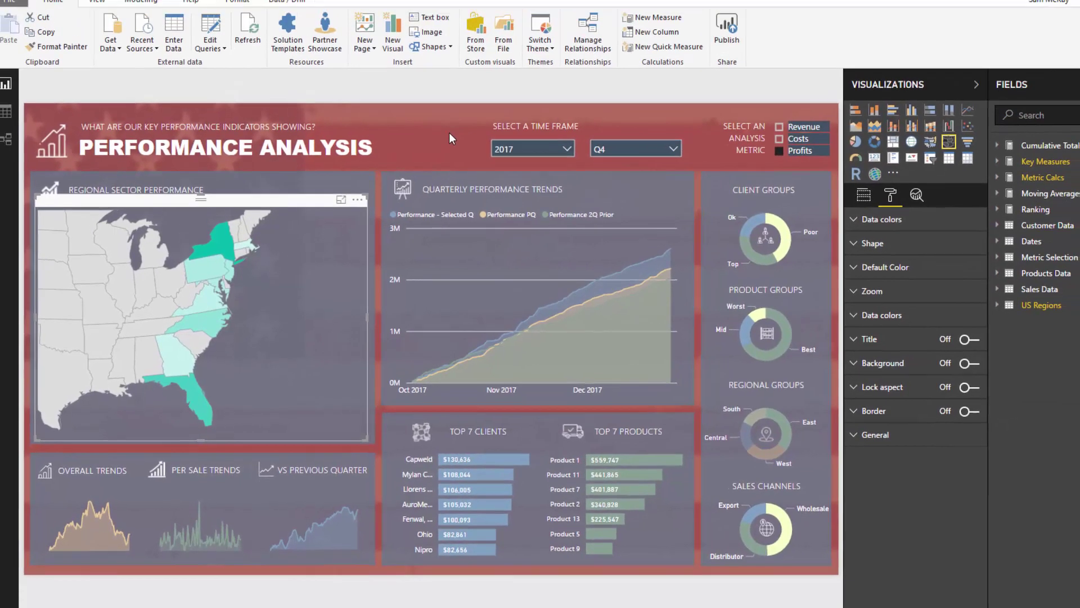
{"action": "left_click", "coordinate": [465, 99]}
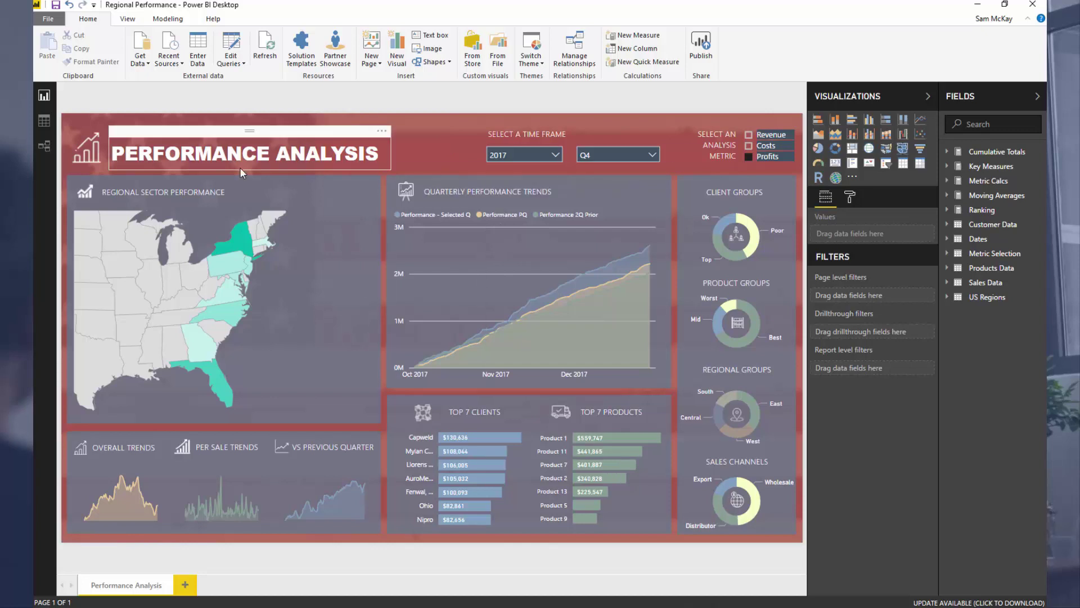
In Chrome, open the Enterprise DNA Power BI Showcase tab and scroll to the Latest showcases list
{"action": "key", "text": "alt+Tab"}
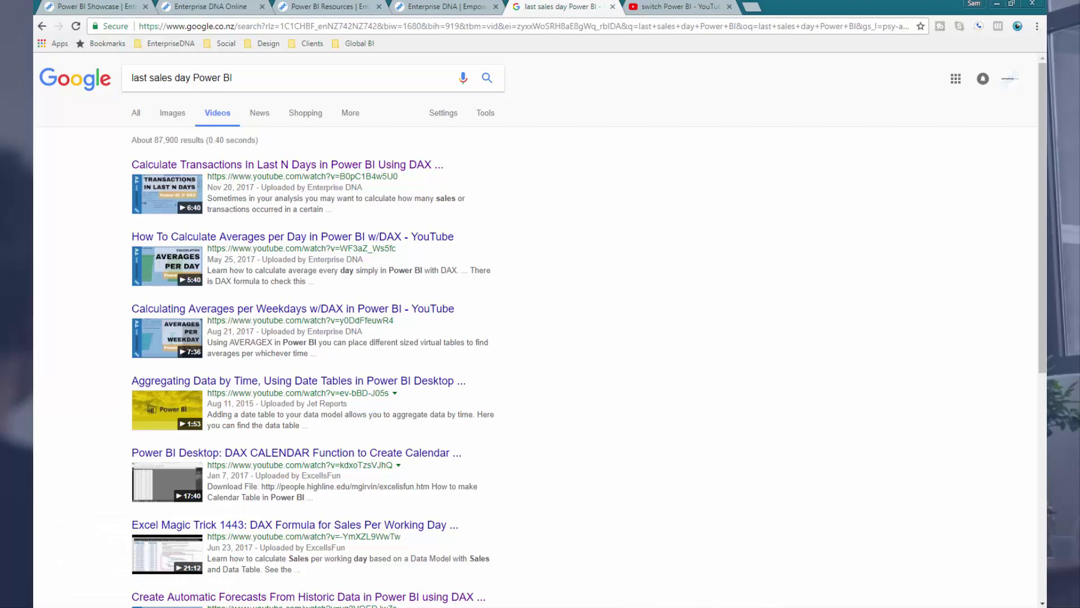
{"action": "left_click", "coordinate": [234, 5]}
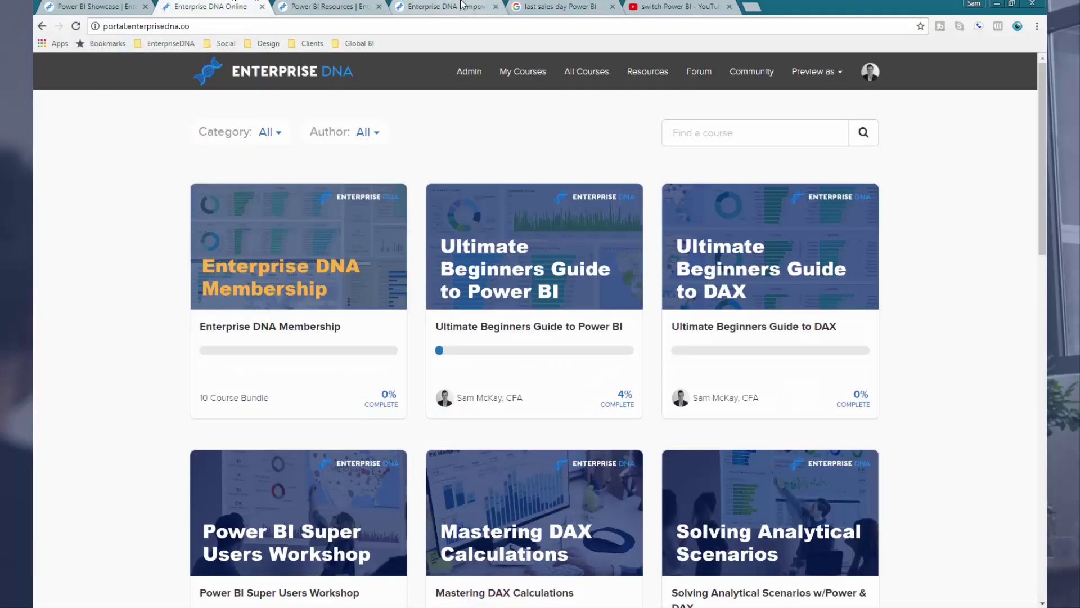
{"action": "left_click", "coordinate": [84, 6]}
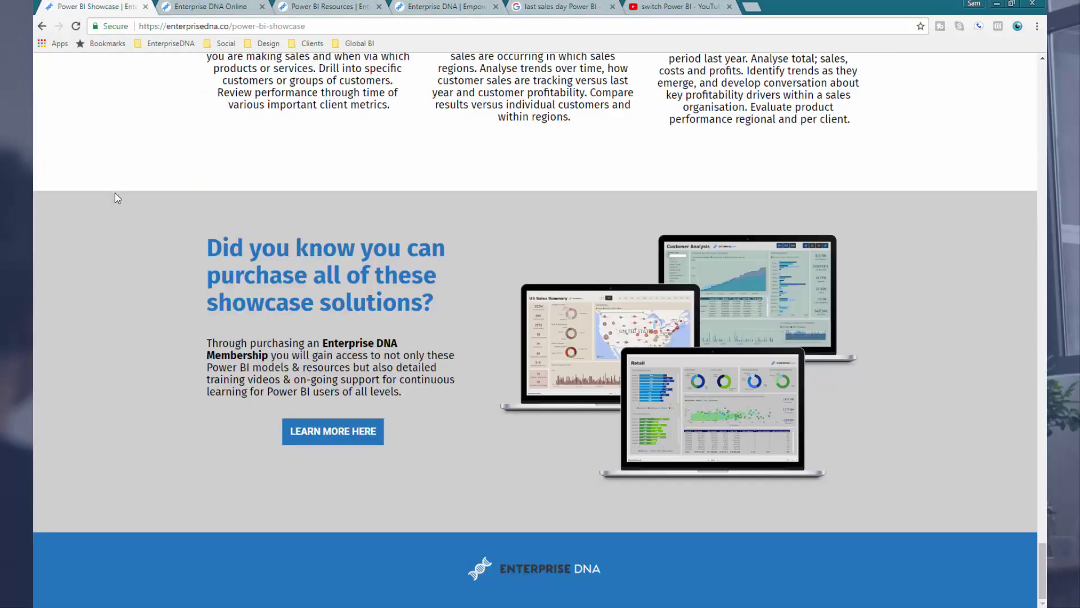
{"action": "scroll", "coordinate": [116, 194], "scroll_direction": "up", "scroll_amount": 15}
{"action": "scroll", "coordinate": [115, 192], "scroll_direction": "down", "scroll_amount": 20}
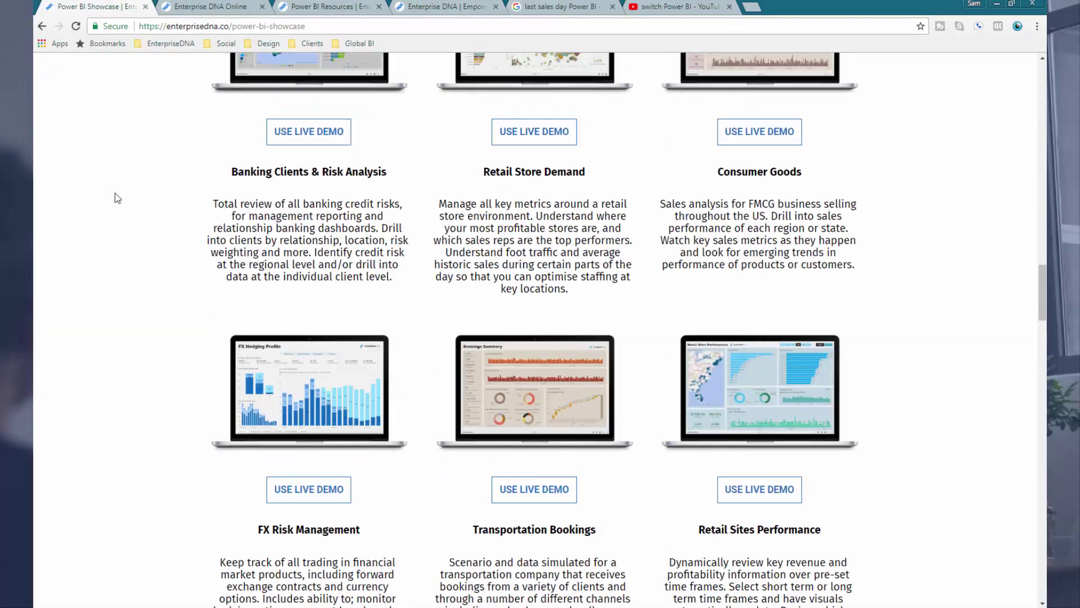
{"action": "left_click_drag", "start_coordinate": [1043, 259], "coordinate": [1040, 128]}
{"action": "scroll", "coordinate": [1041, 128], "scroll_direction": "down", "scroll_amount": 2}
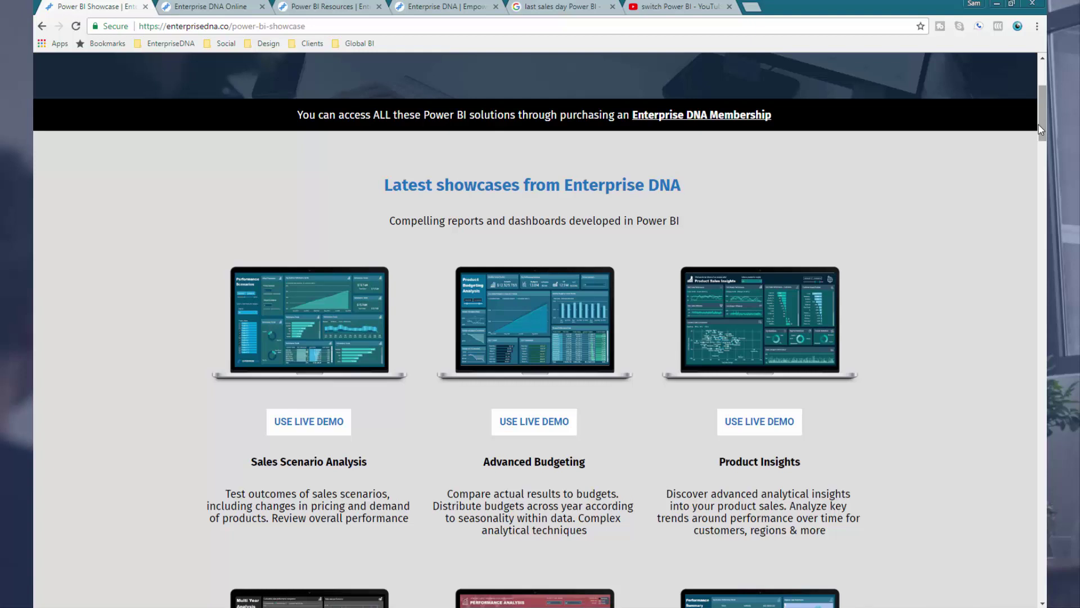
{"action": "scroll", "coordinate": [341, 333], "scroll_direction": "down", "scroll_amount": 5}
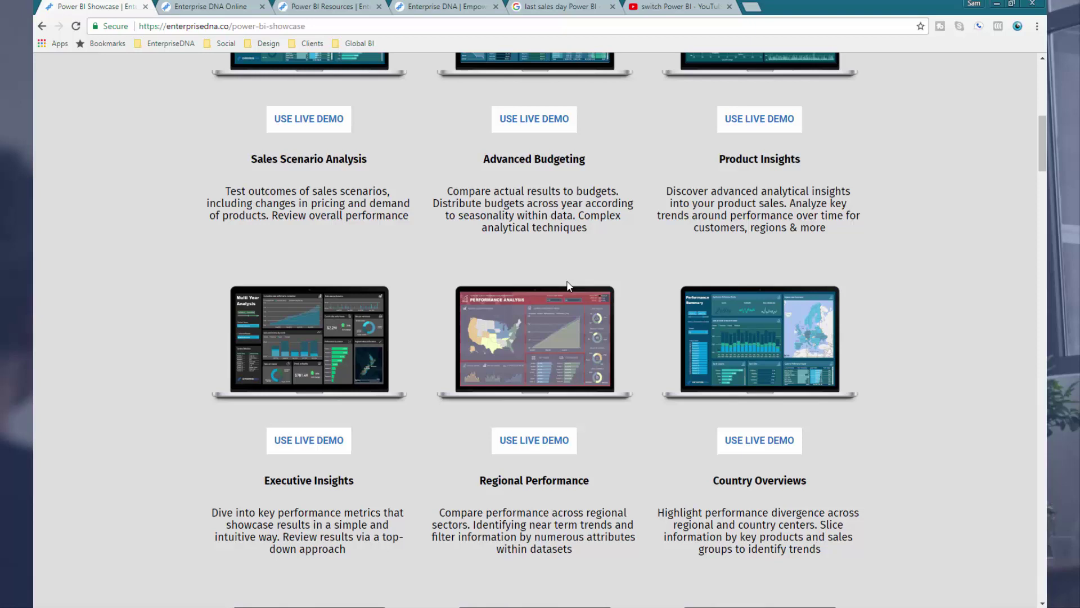
{"action": "scroll", "coordinate": [567, 284], "scroll_direction": "up", "scroll_amount": 7}
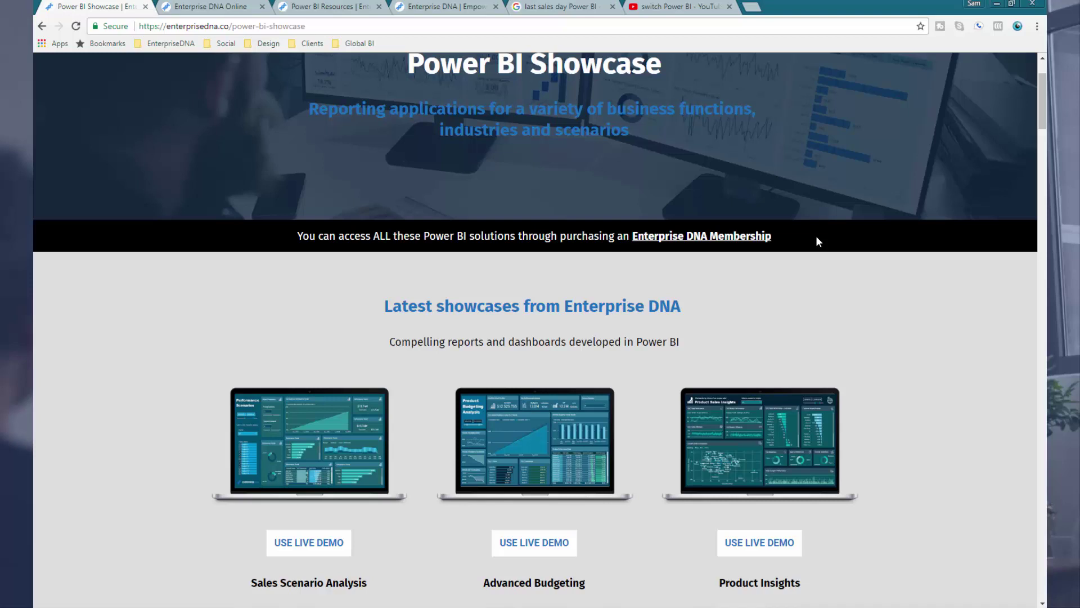
{"action": "scroll", "coordinate": [741, 318], "scroll_direction": "down", "scroll_amount": 5}
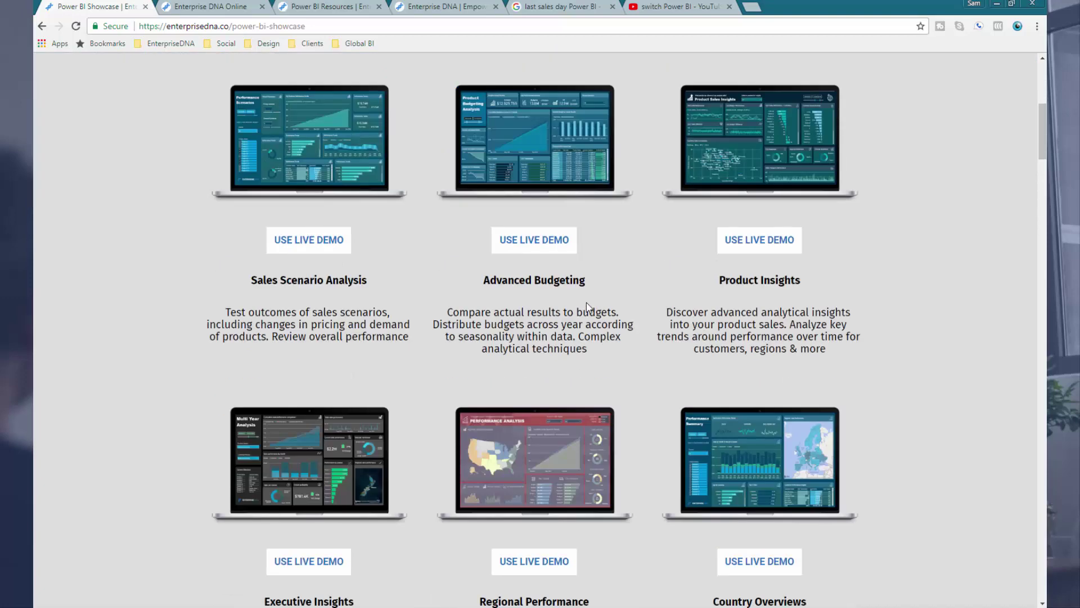